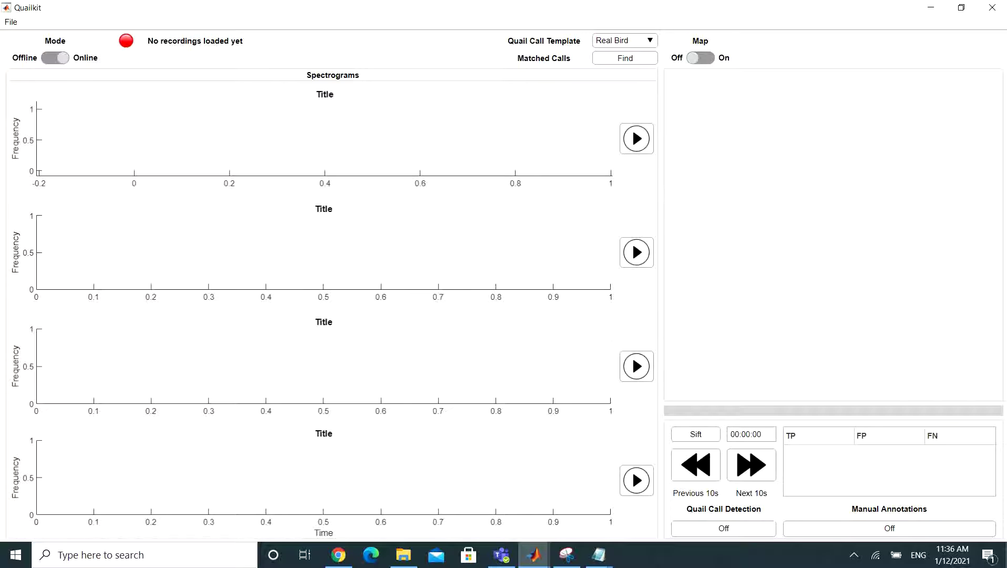
Switch to File Explorer and examine how the 11-29-2019 folder is organized inside QuailKit_Data
key(alt+Tab)
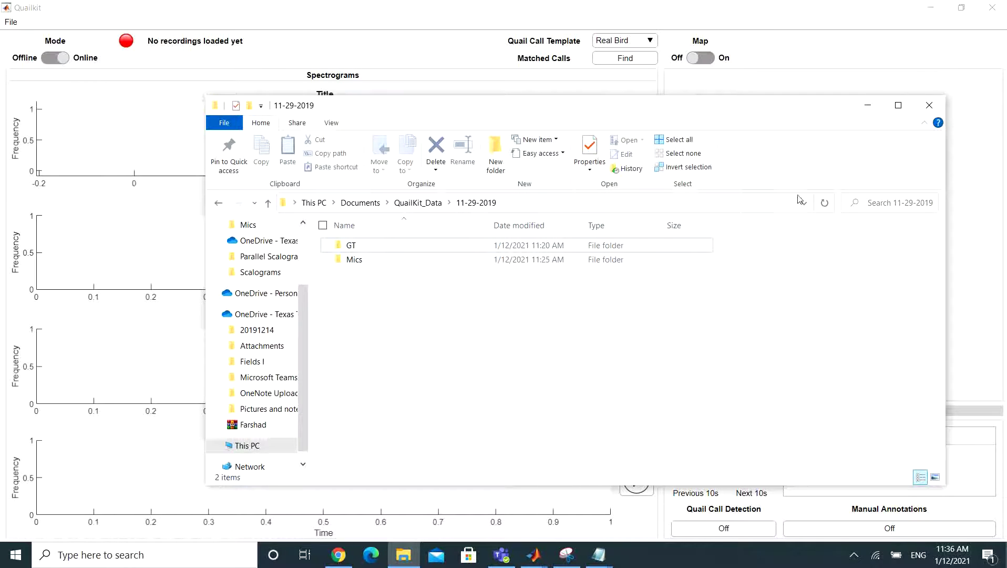
click(418, 203)
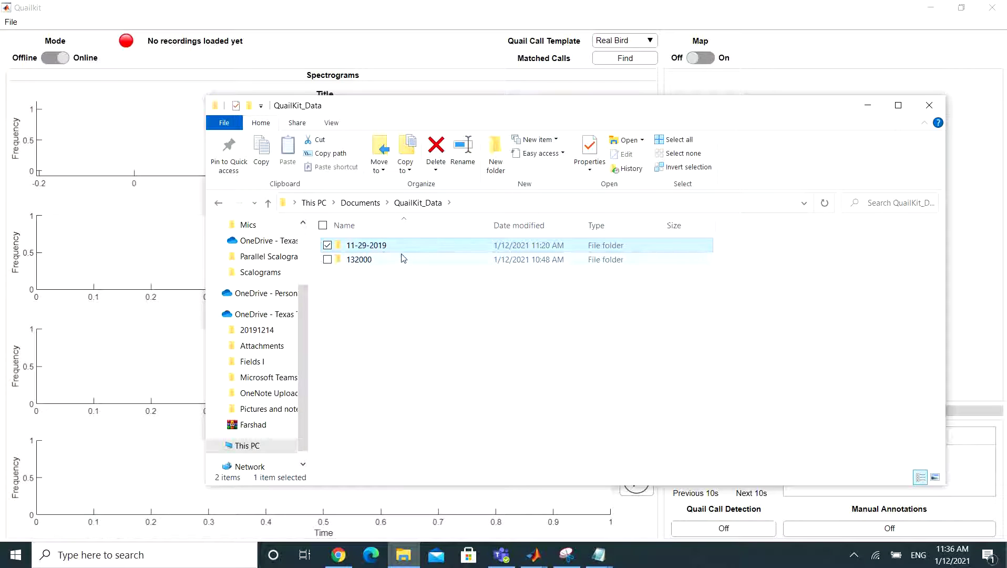
double_click(366, 251)
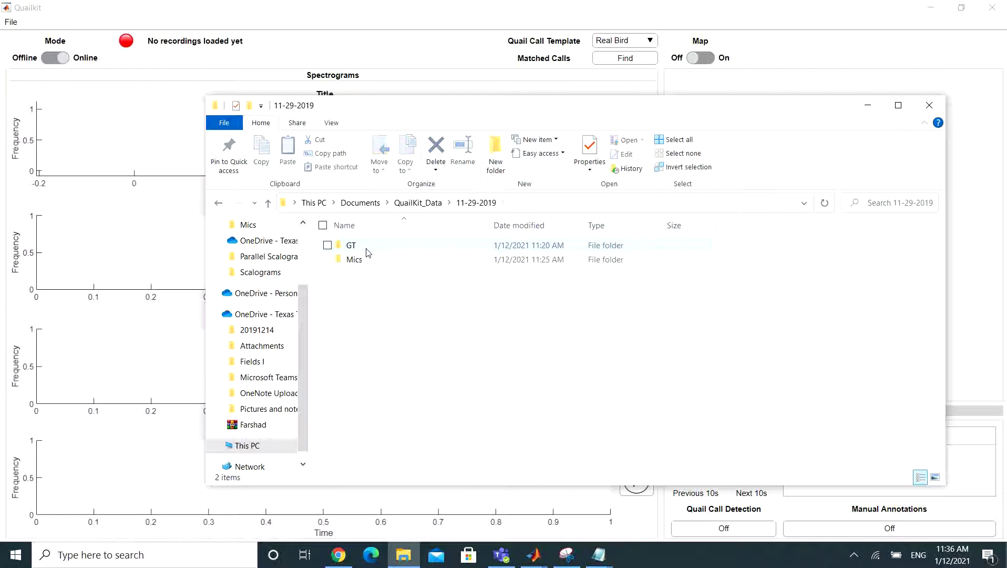
click(418, 203)
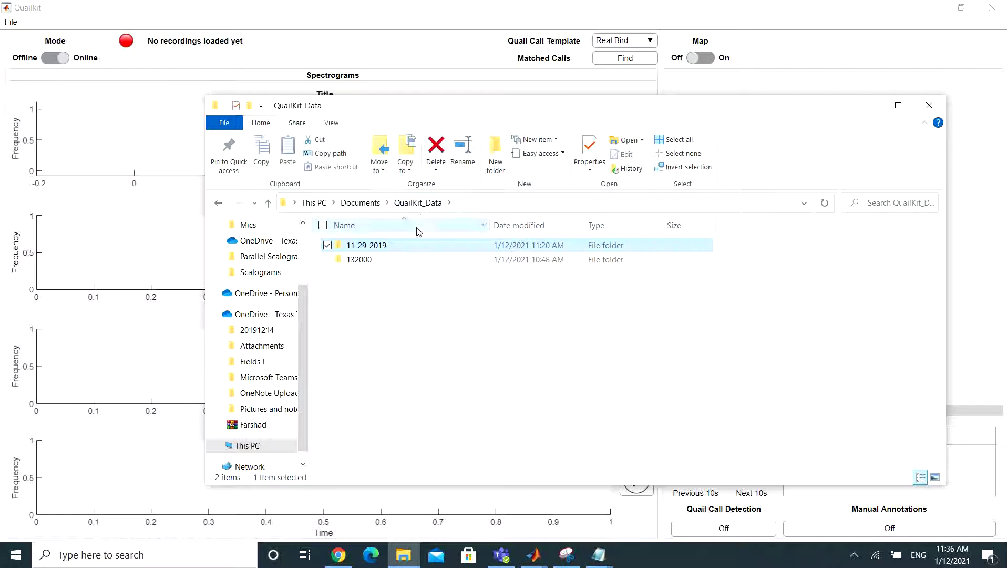
click(400, 245)
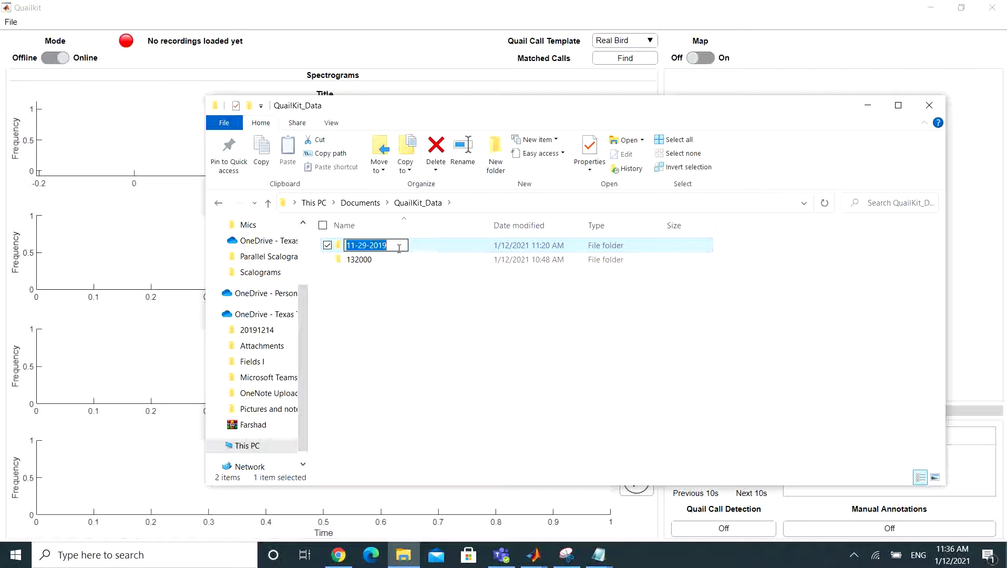
double_click(429, 248)
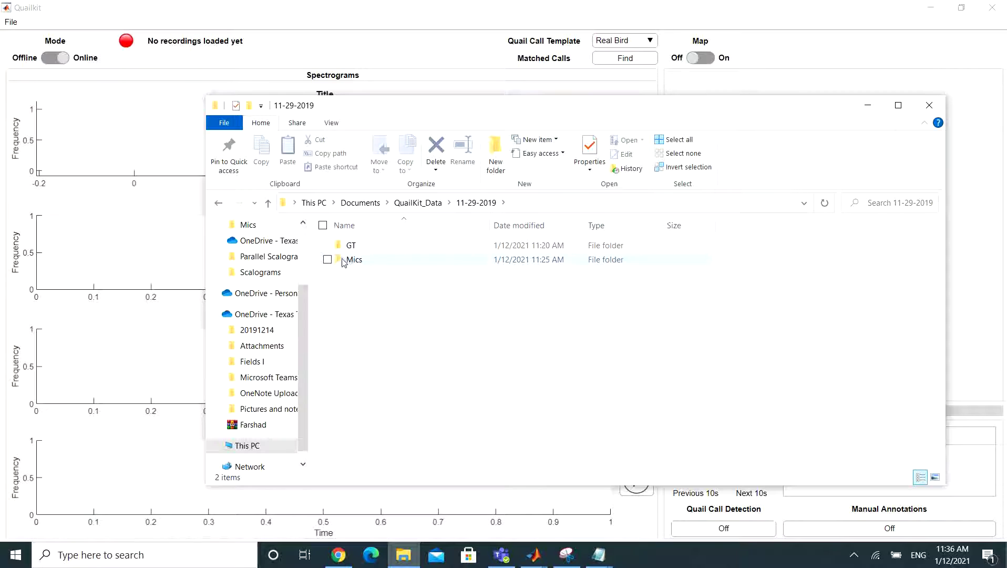
Open the Mics folder and examine its WAV recordings and matching summary text files for each microphone
click(371, 246)
click(370, 262)
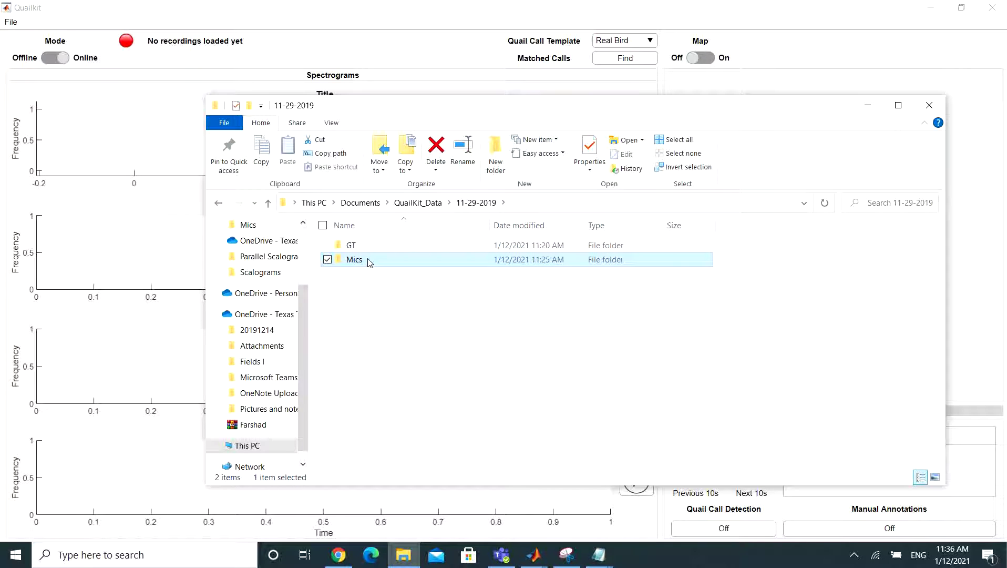
double_click(370, 261)
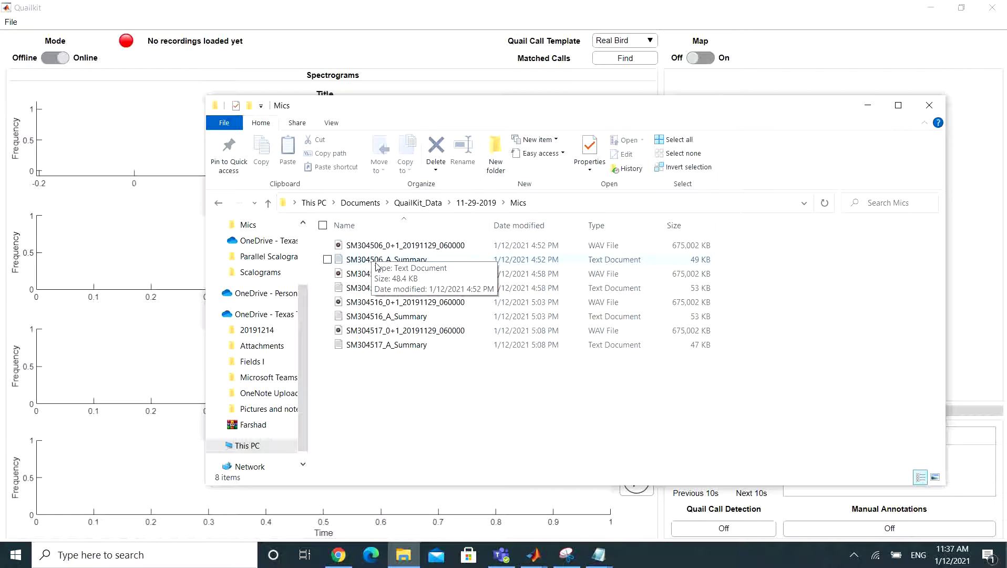
key(Down)
click(382, 277)
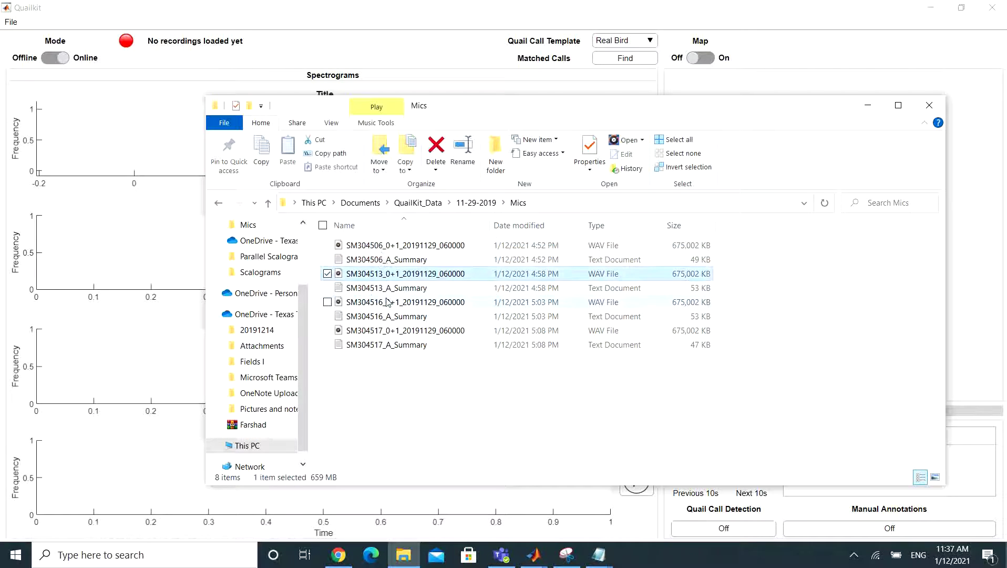
click(387, 301)
click(388, 332)
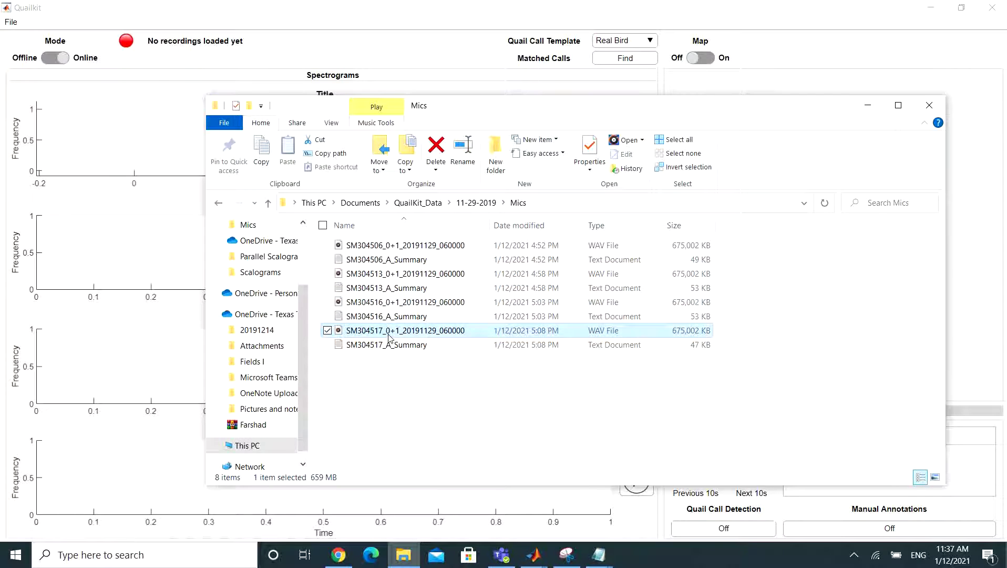
click(364, 262)
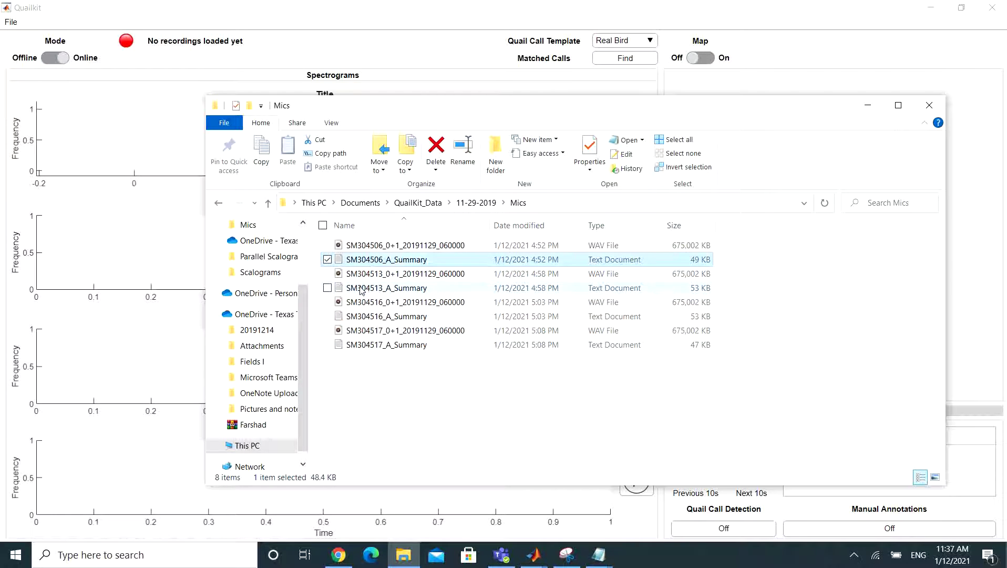
click(401, 317)
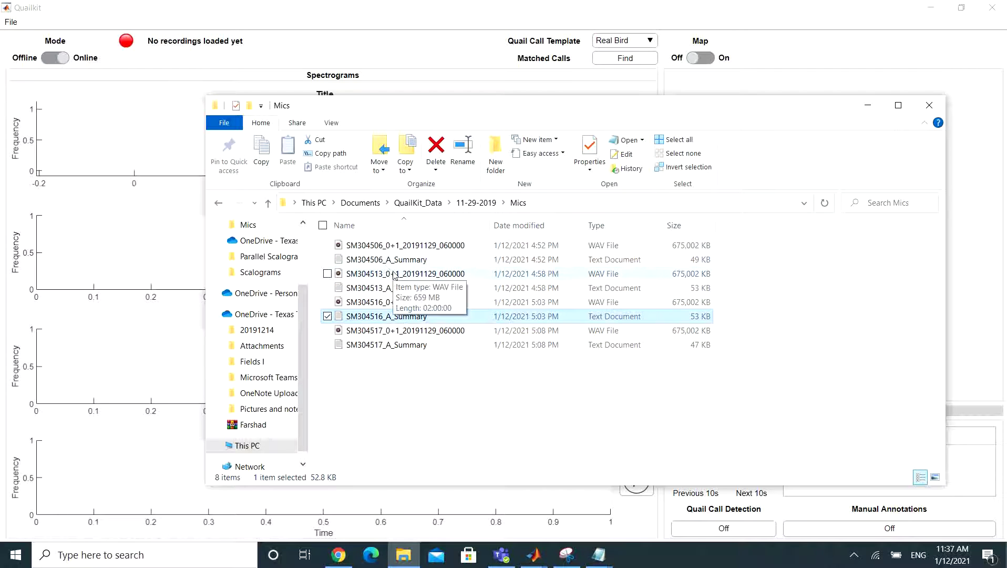
Look through the text files in the GT folder of 11-29-2019, then return to QuailKit
click(219, 203)
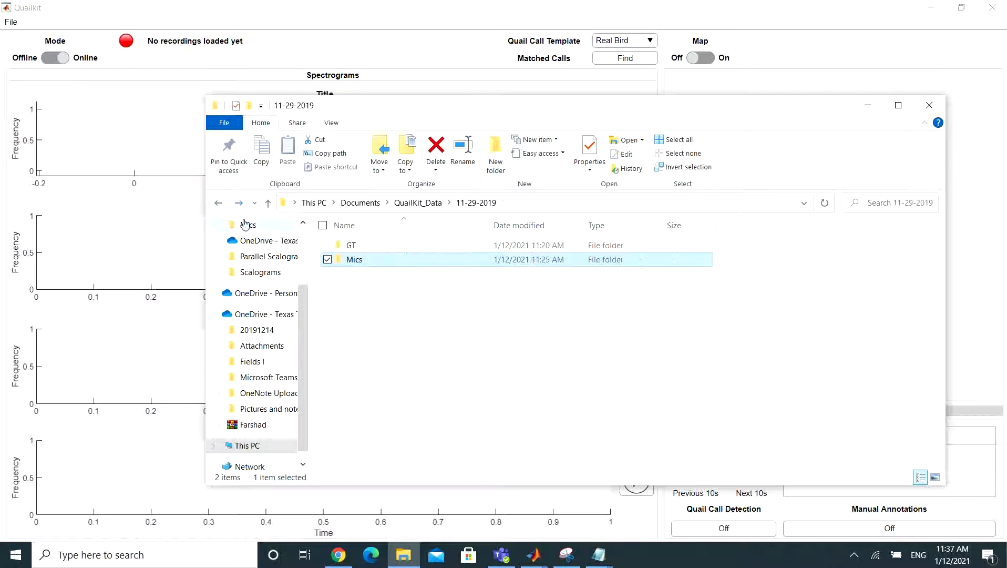
double_click(401, 249)
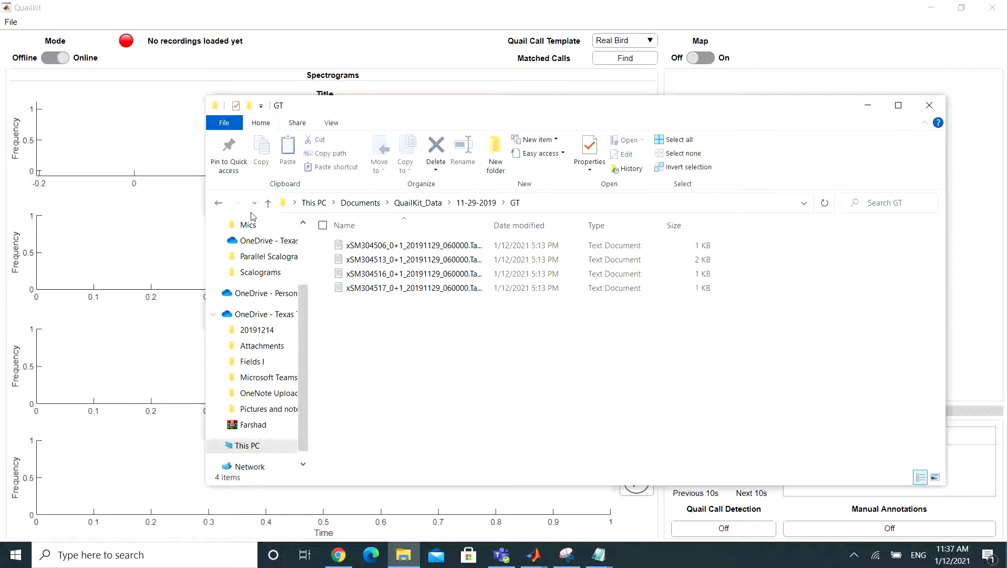
click(219, 203)
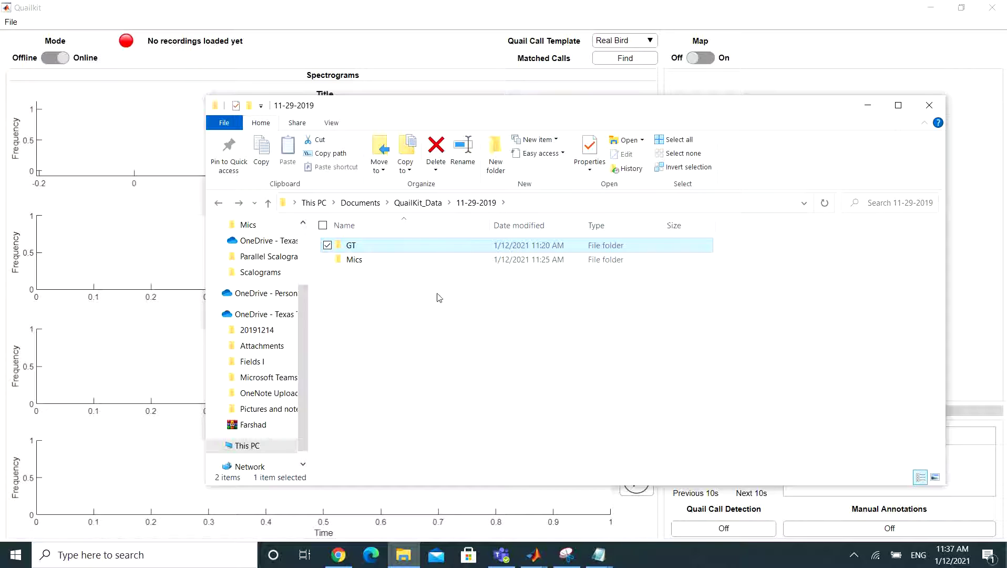
click(868, 106)
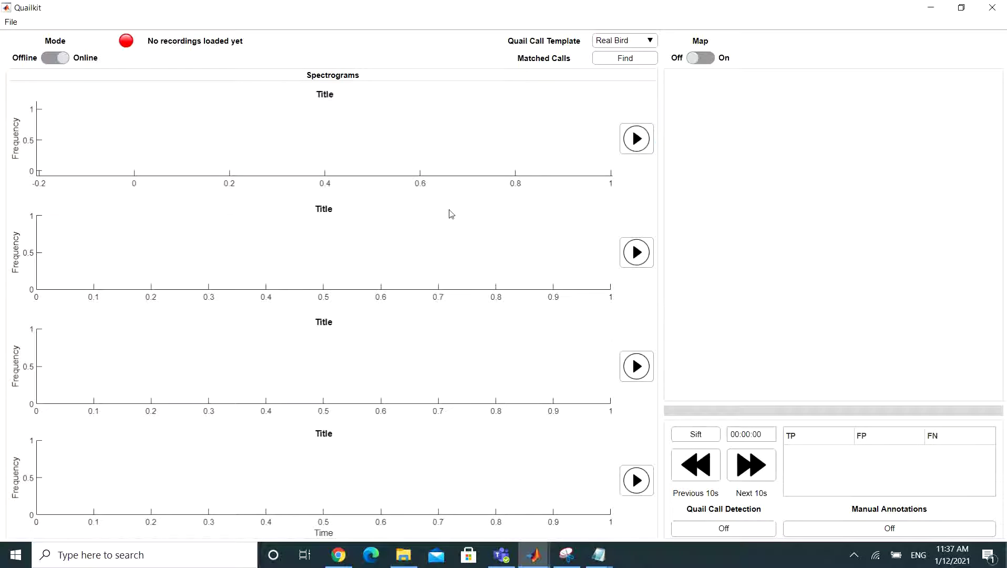
Import the recordings from the 11-29-2019 folder in Documents > QuailKit_Data
click(11, 23)
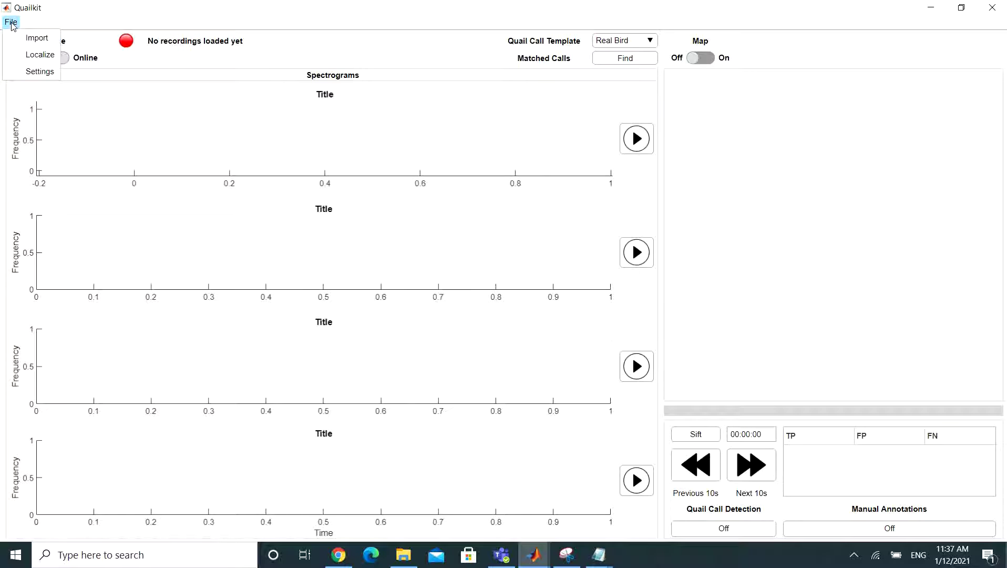
click(42, 34)
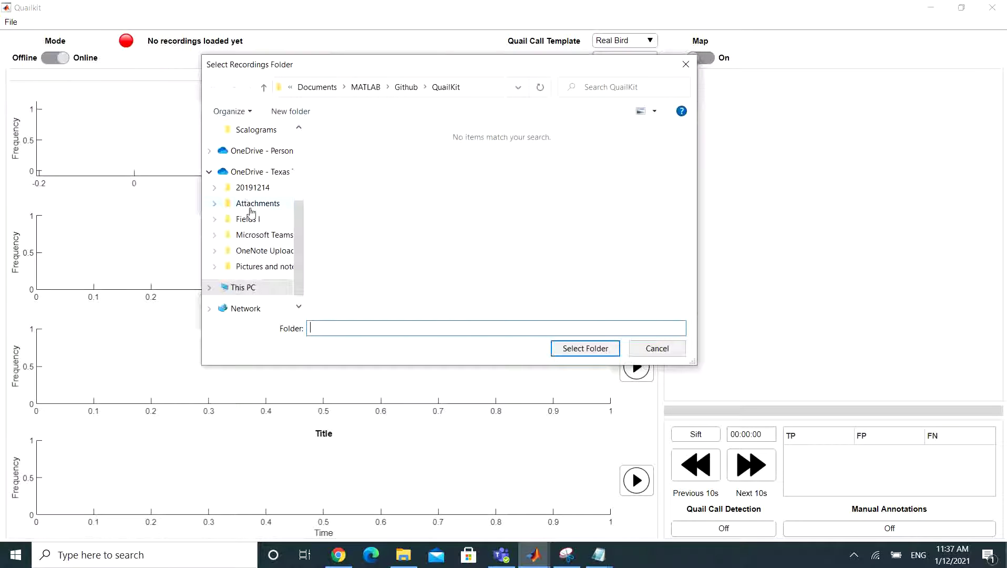
scroll(249, 231, up, 3)
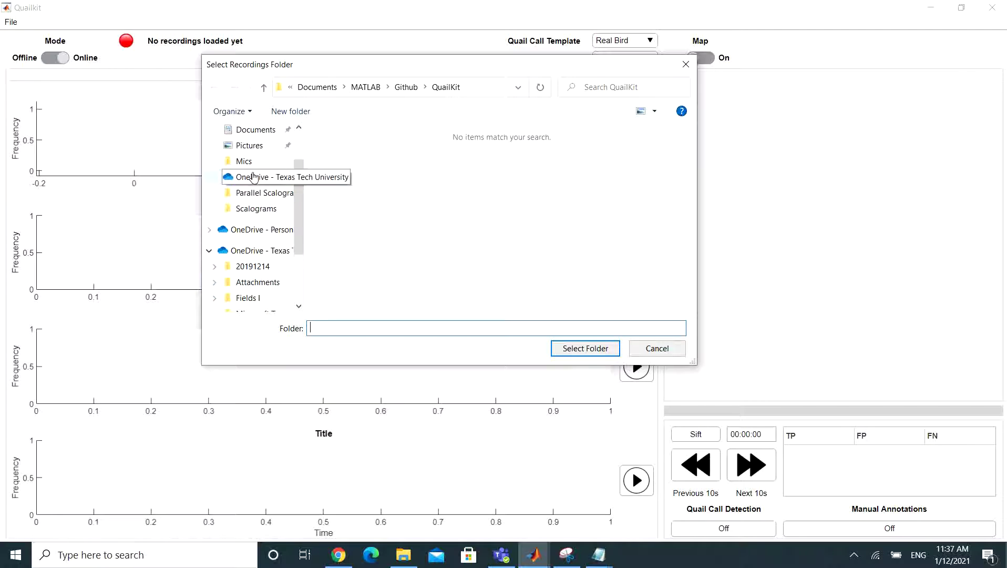
click(258, 192)
click(376, 85)
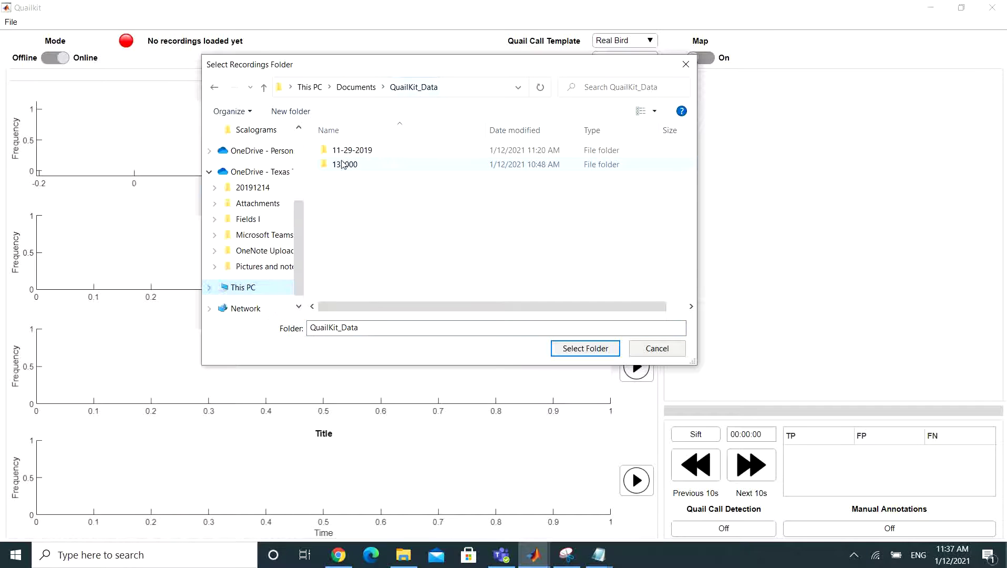
click(351, 151)
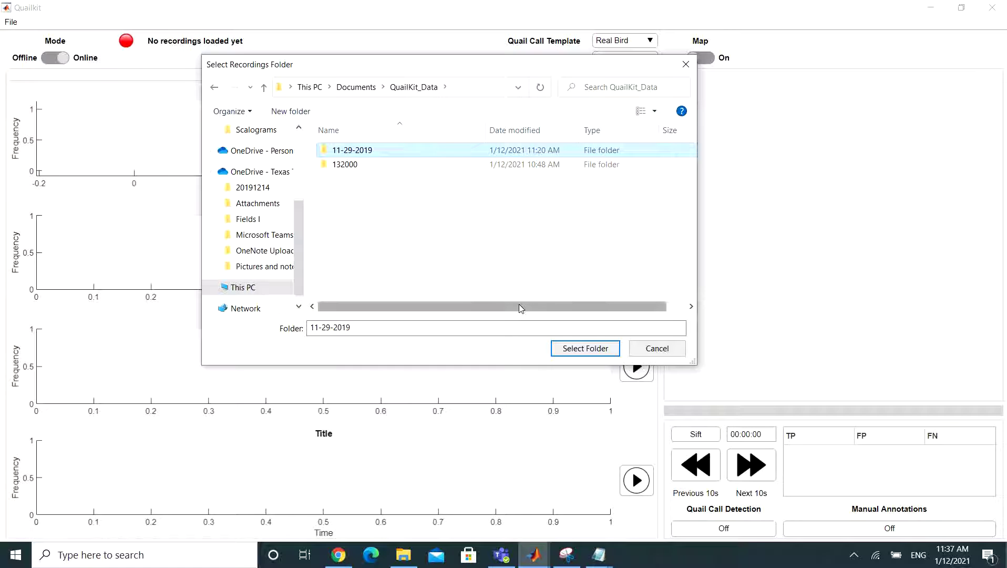
click(582, 351)
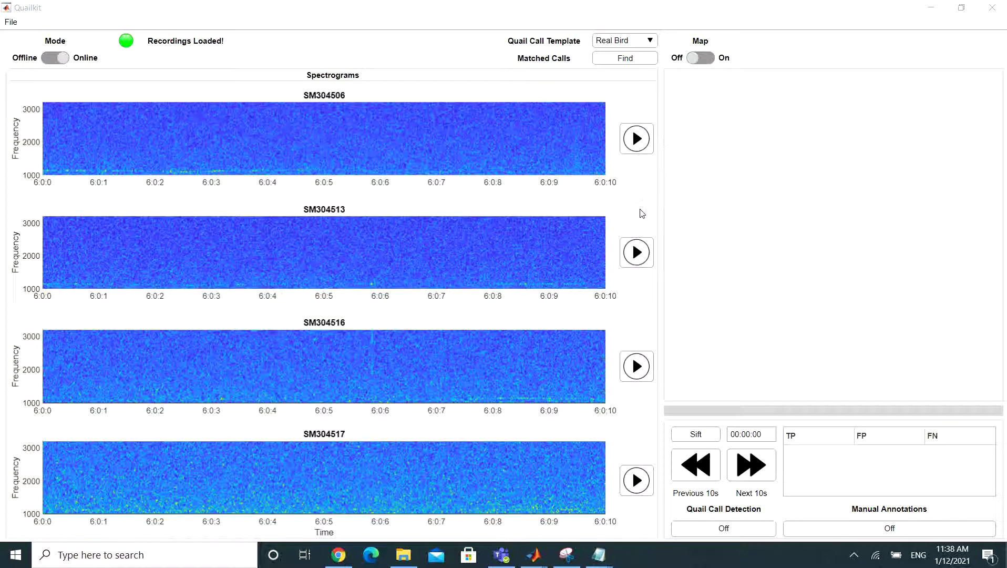
Set the recording time to 07:05:00 and sift the spectrograms to it
click(745, 436)
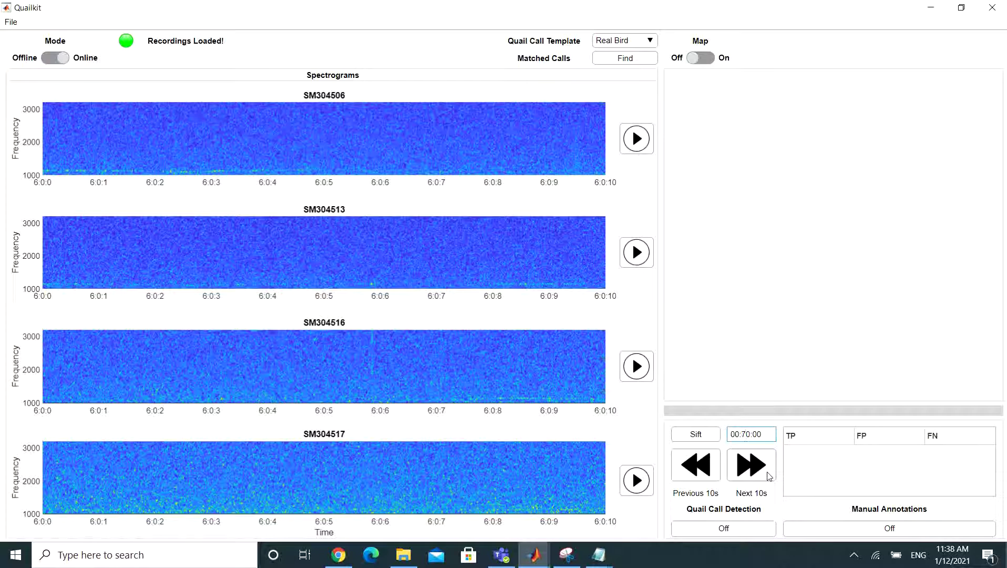
text(7)
key(BackSpace)
text(0)
key(BackSpace)
text(7)
key(BackSpace)
text(5)
click(692, 434)
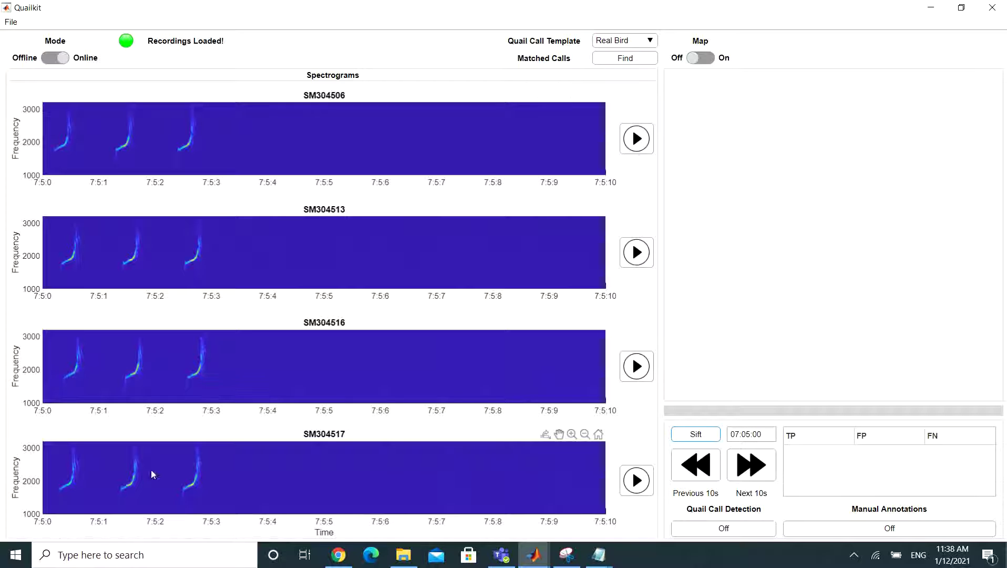
Turn on quail call detection and find the matched calls across the four microphones
click(710, 527)
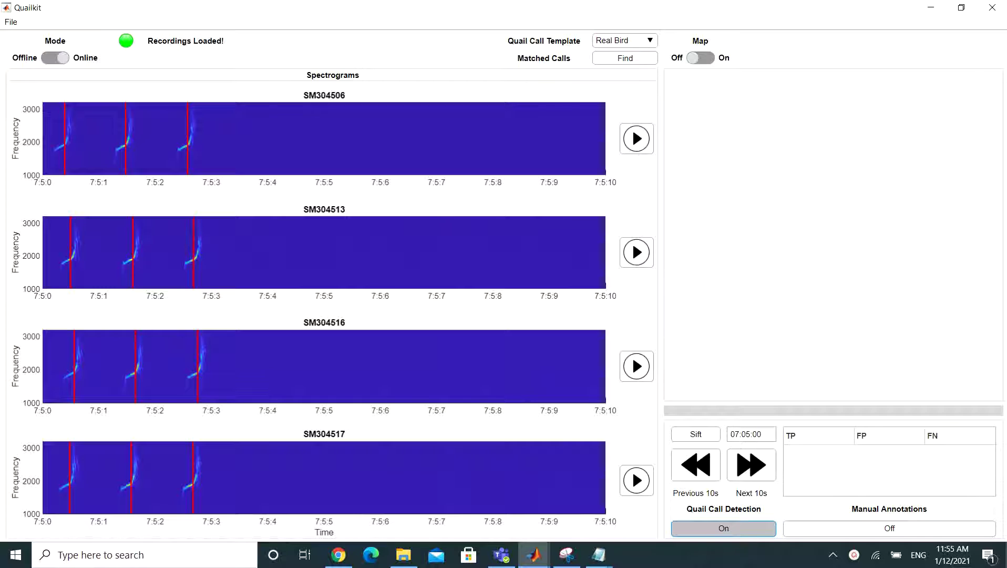
click(634, 61)
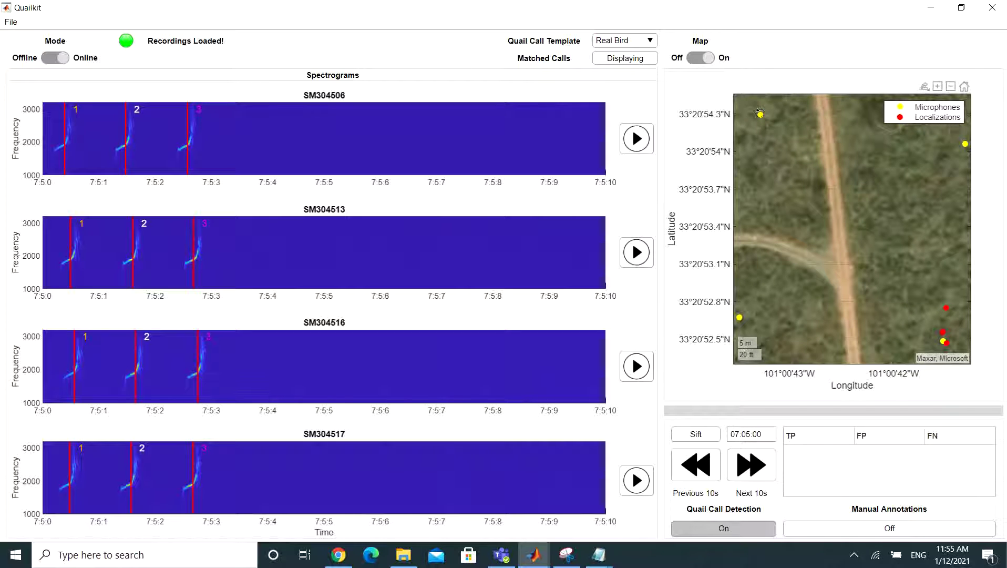
View the coordinates of a microphone and a localized call on the map
click(760, 114)
click(759, 115)
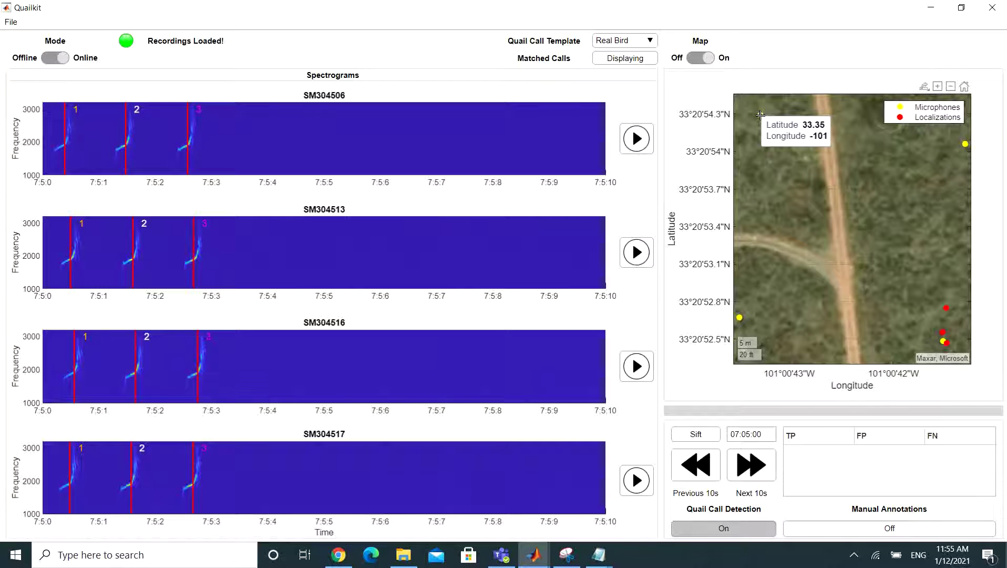
click(948, 307)
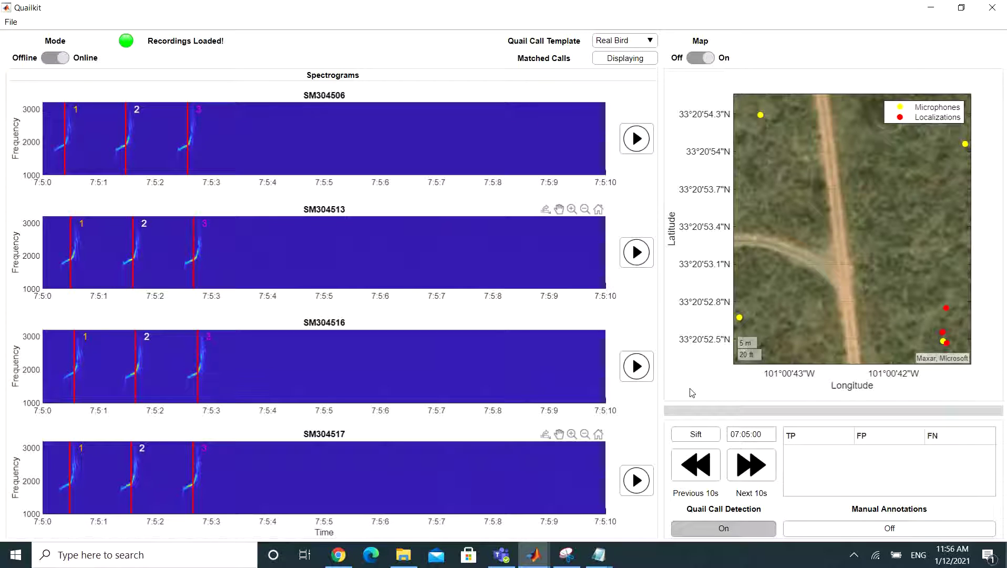
Set the recording time to 07:04:40 and sift the spectrograms to it
click(751, 432)
key(BackSpace)
text(4)
click(695, 434)
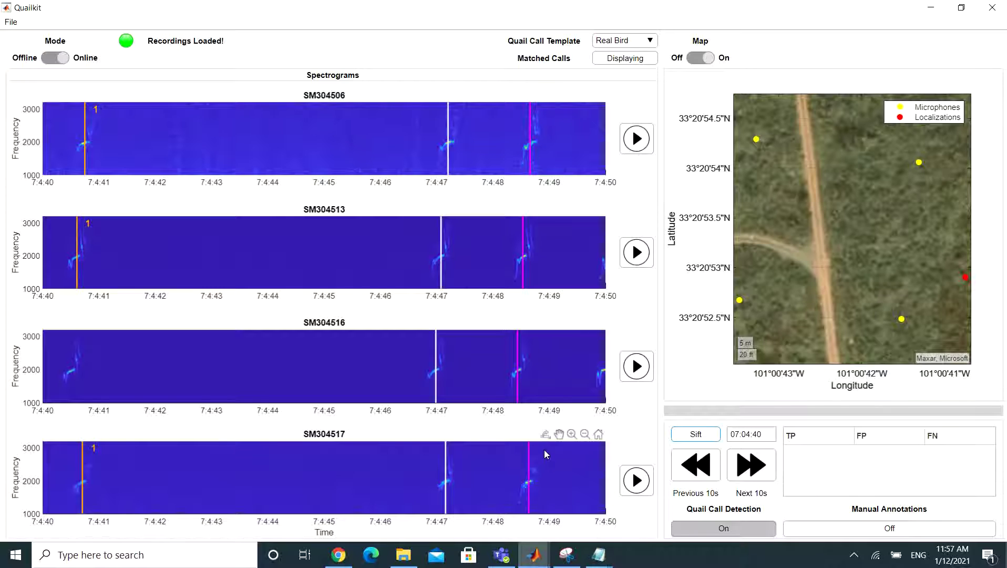
Inspect the localized call on the map and check the Save As option for exporting the map
click(964, 277)
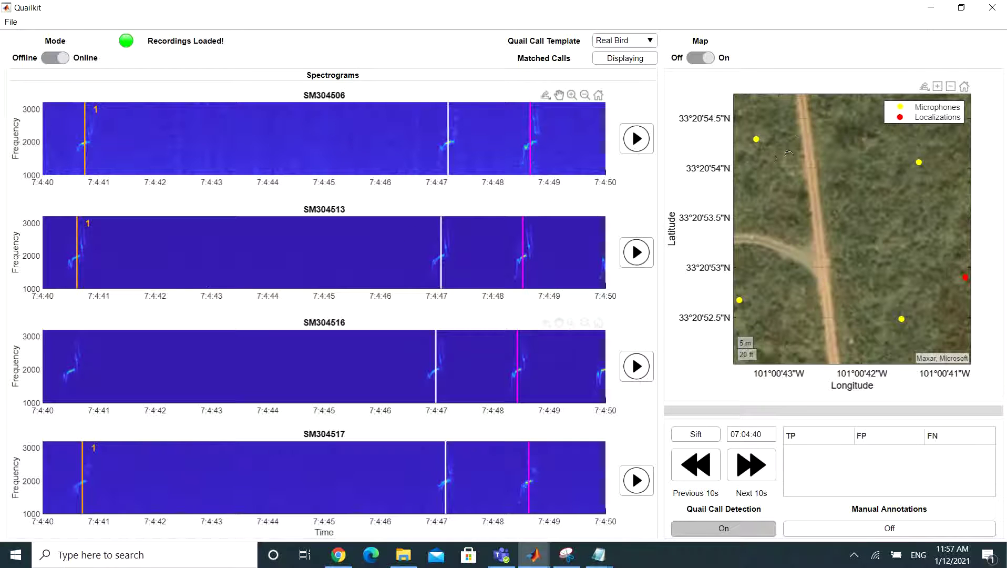
mouse_move(924, 99)
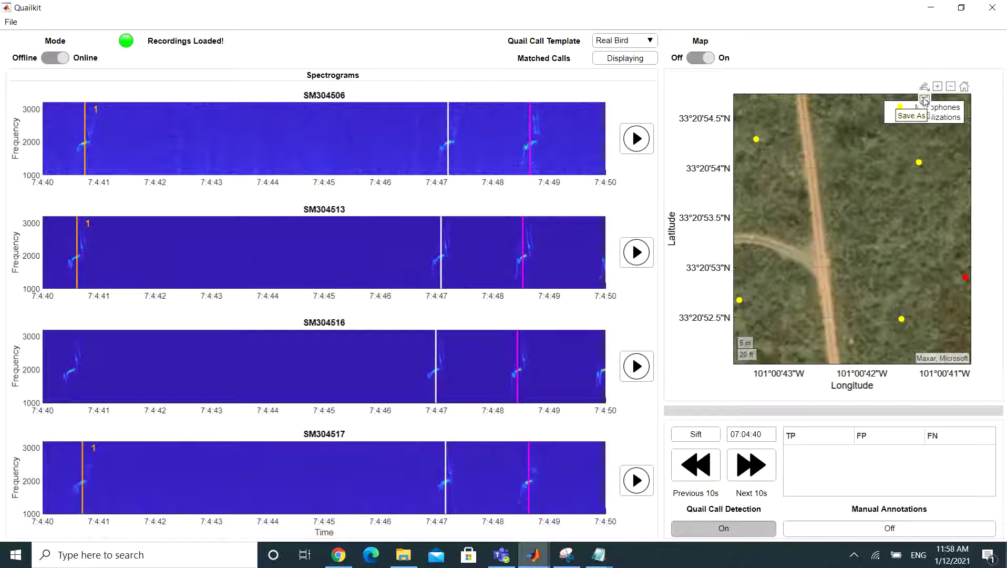
click(925, 102)
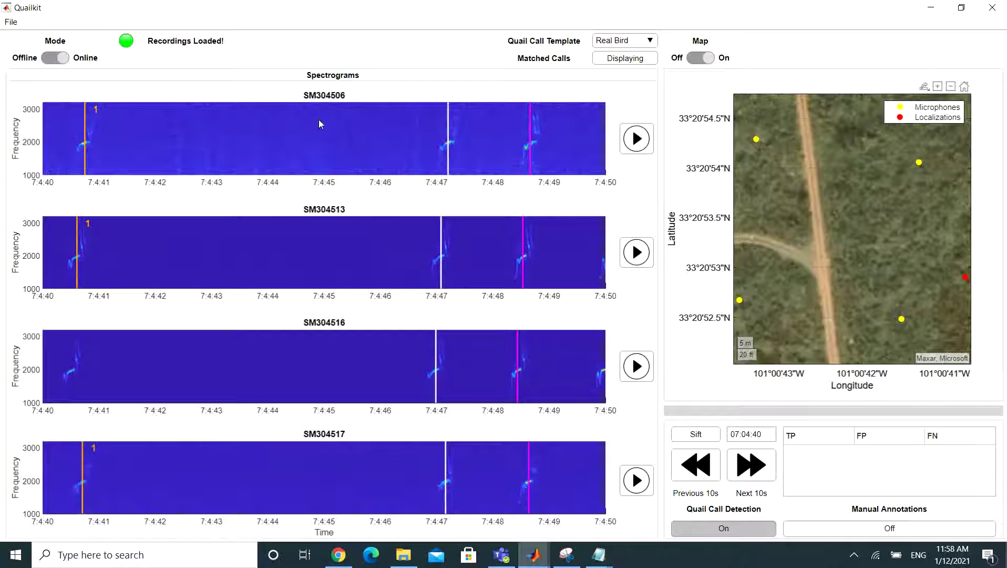
mouse_move(545, 96)
Turn on manual annotations and zoom and pan the SM304506 spectrogram to examine its green annotation
click(850, 524)
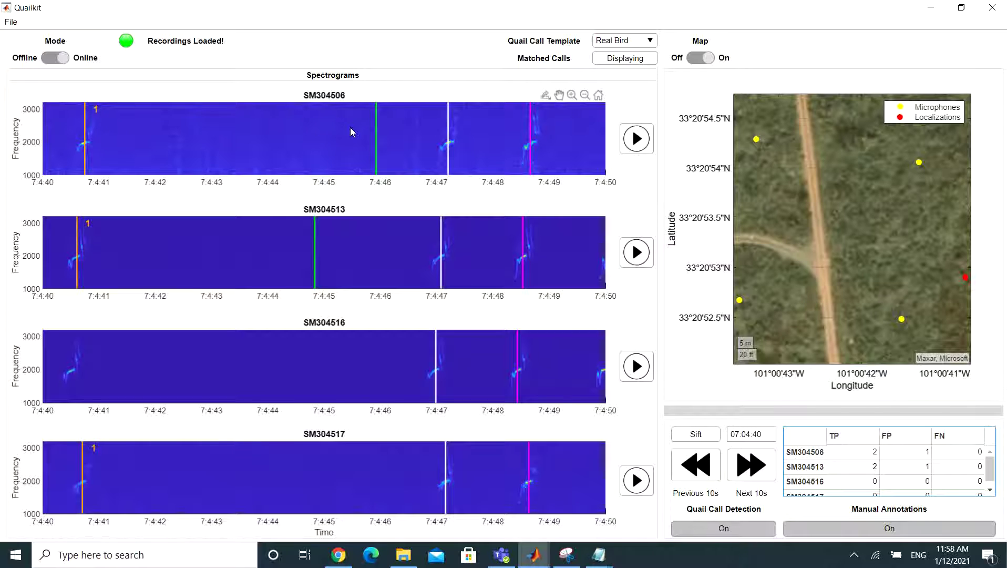
scroll(350, 127, down, 3)
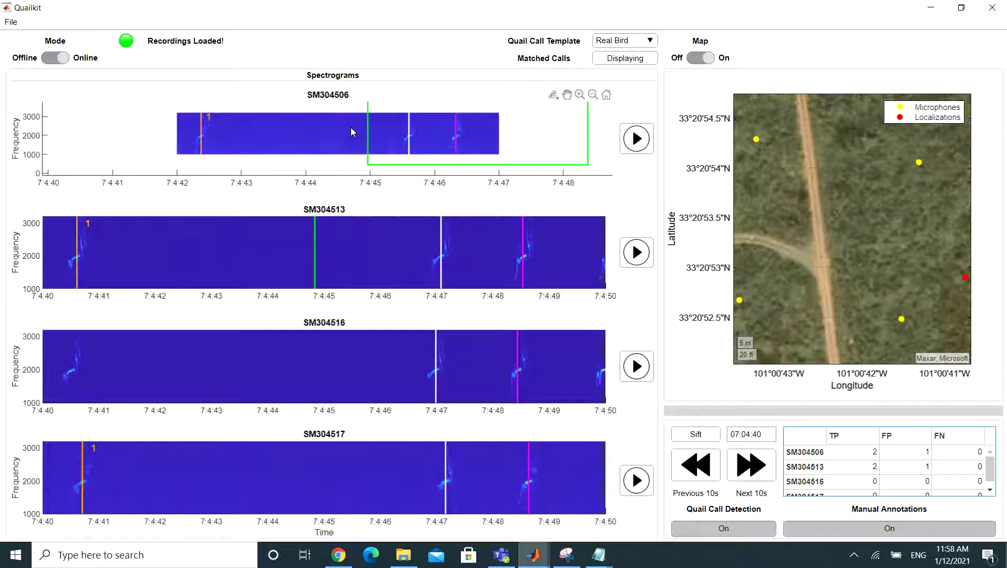
scroll(351, 127, up, 3)
drag(359, 126, 351, 139)
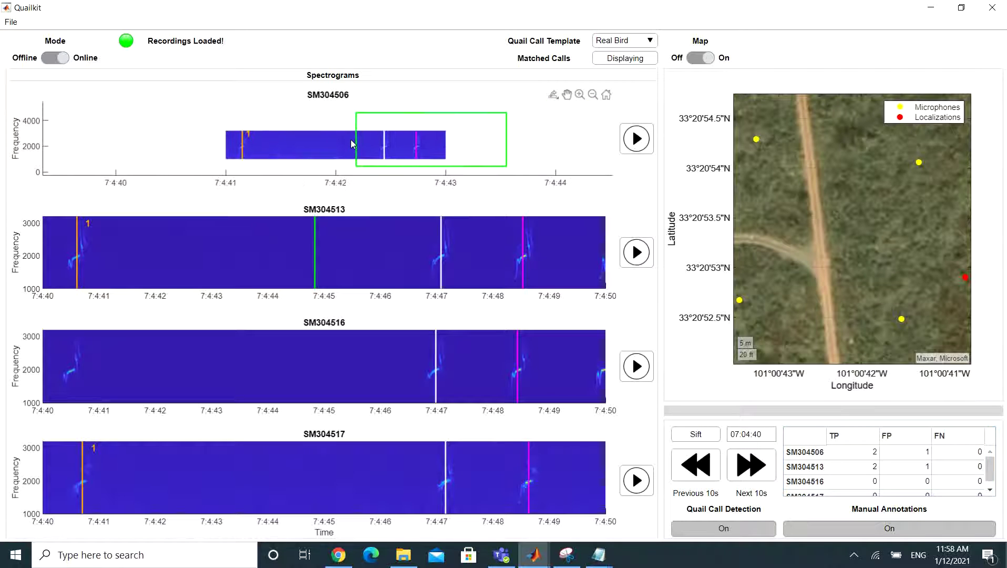
Zoom and pan the SM304506 and SM304513 spectrograms to compare the manual annotations with the detected quail calls
scroll(361, 132, up, 2)
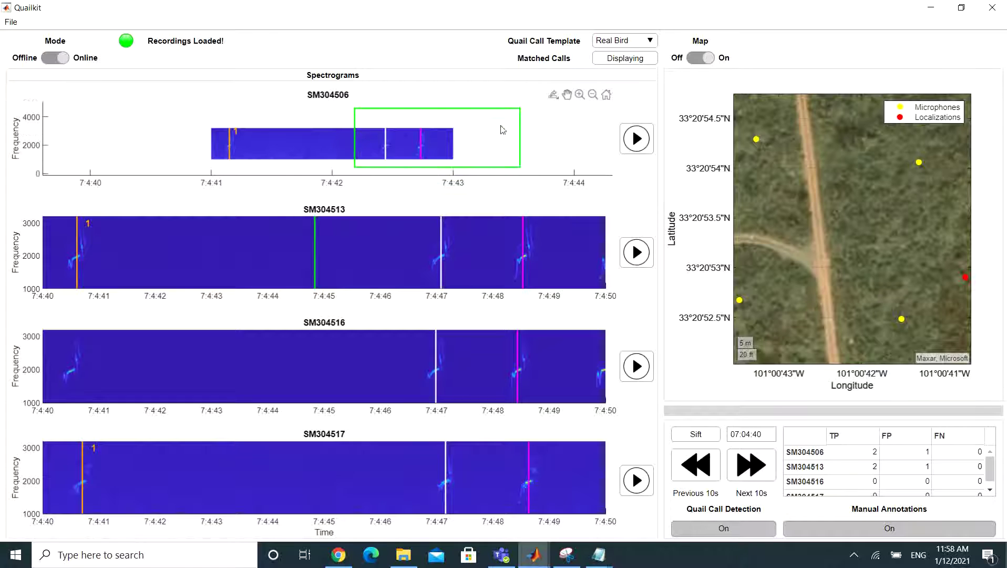
scroll(388, 156, down, 3)
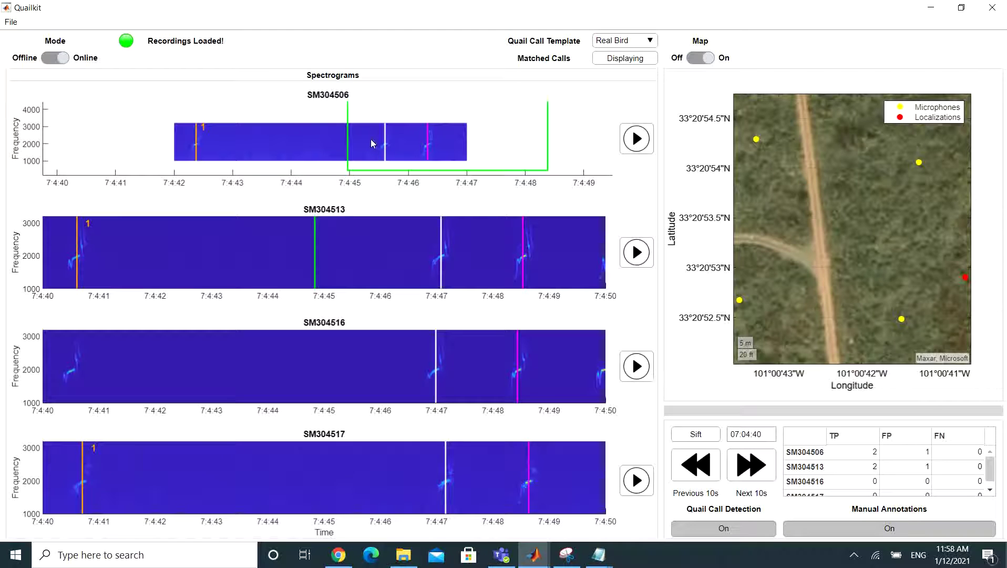
scroll(377, 135, up, 3)
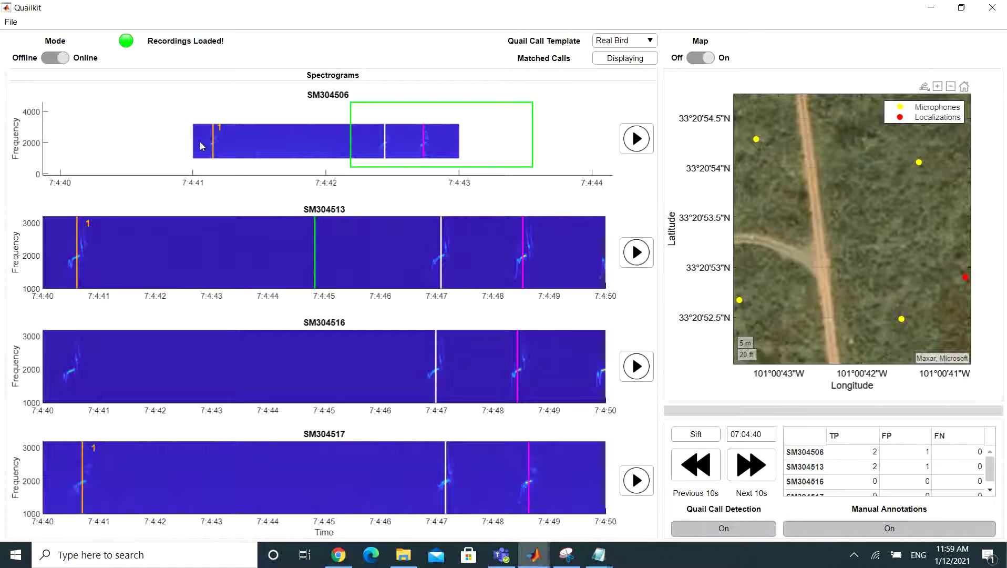
scroll(85, 257, up, 2)
drag(85, 257, 175, 260)
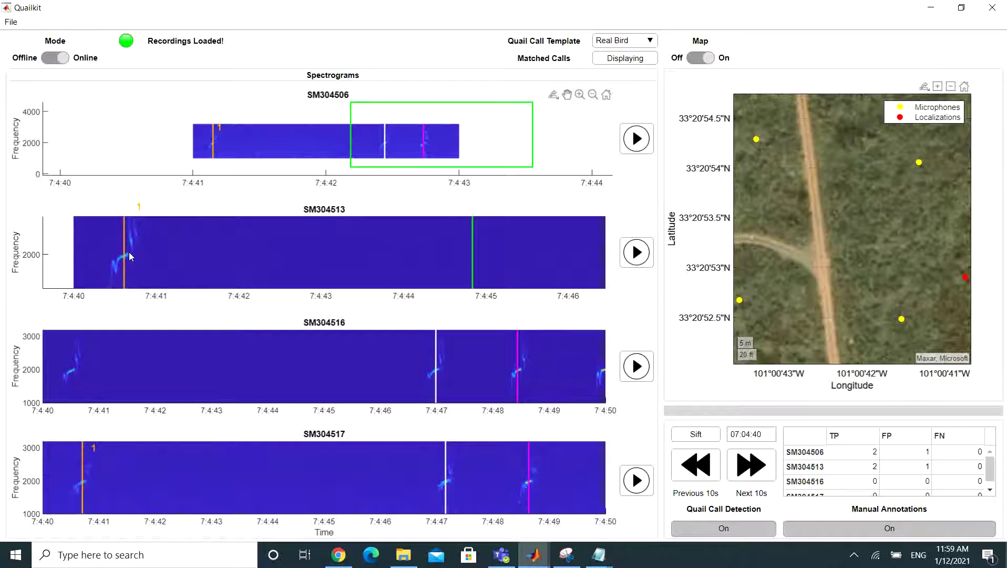
scroll(176, 251, down, 2)
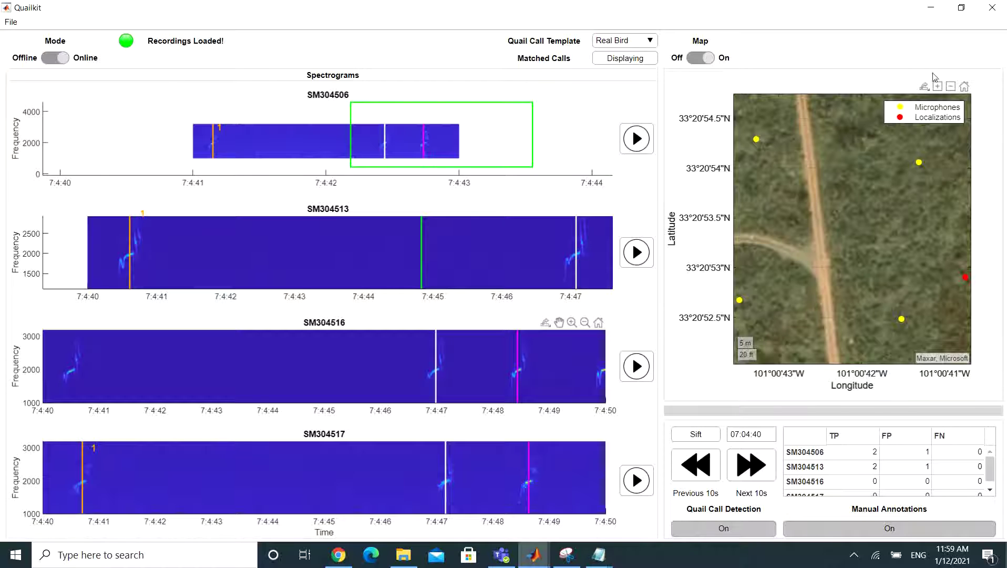
Turn off the map, quail call detection and manual annotations, leaving only the plain spectrograms
click(704, 59)
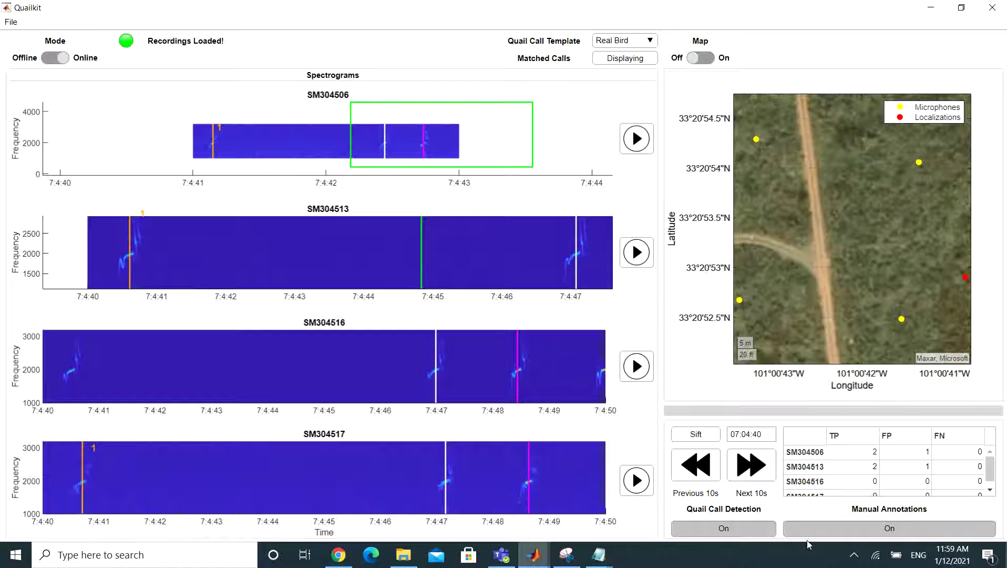
click(720, 530)
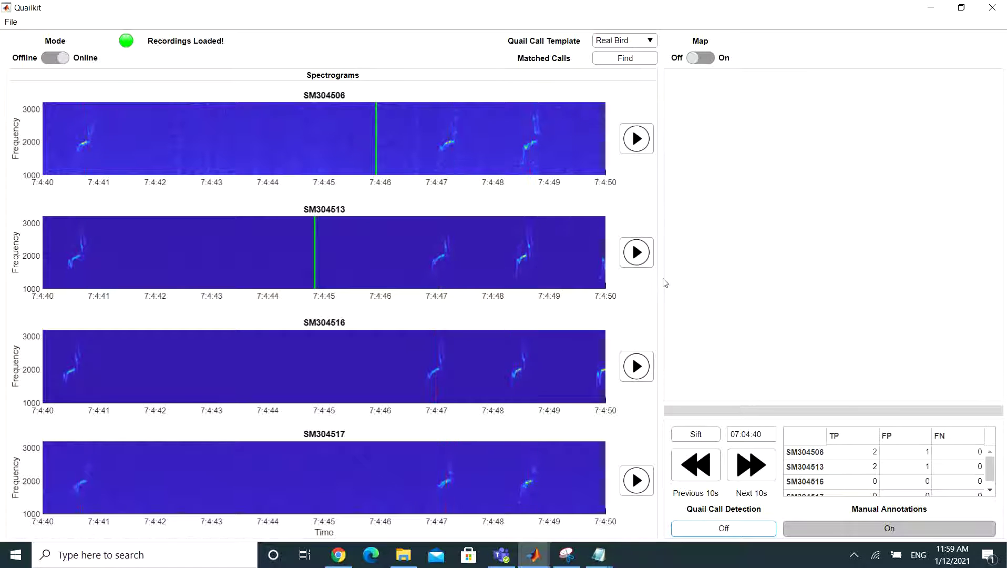
click(829, 529)
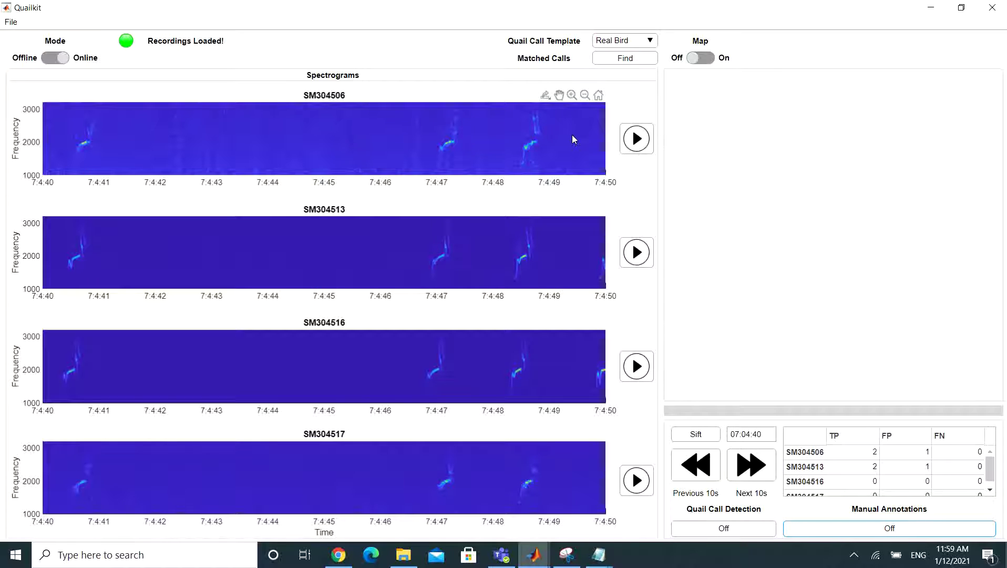
Review the available quail call template options, including Synthetic and Import, and keep Real Bird selected
click(652, 43)
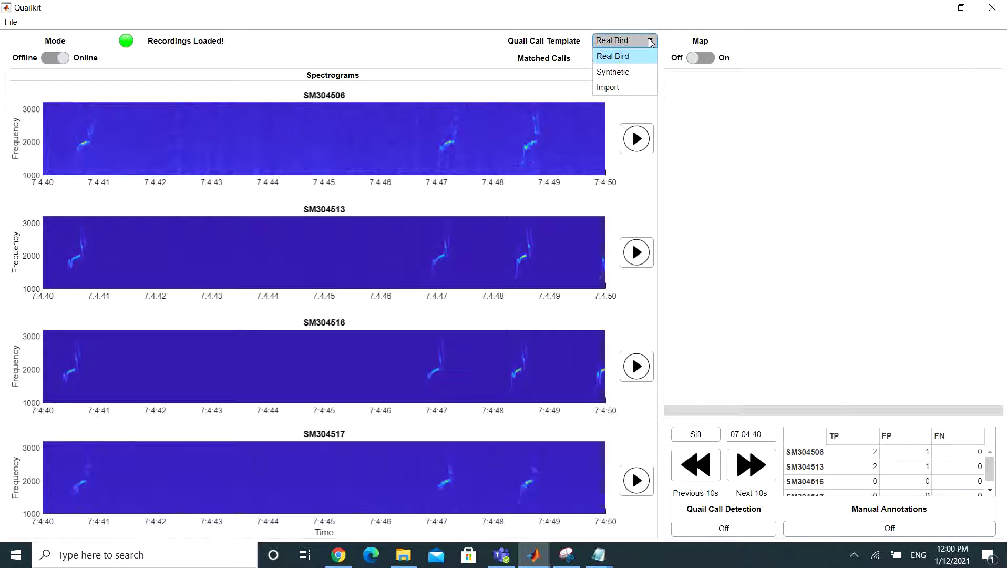
click(651, 42)
click(651, 42)
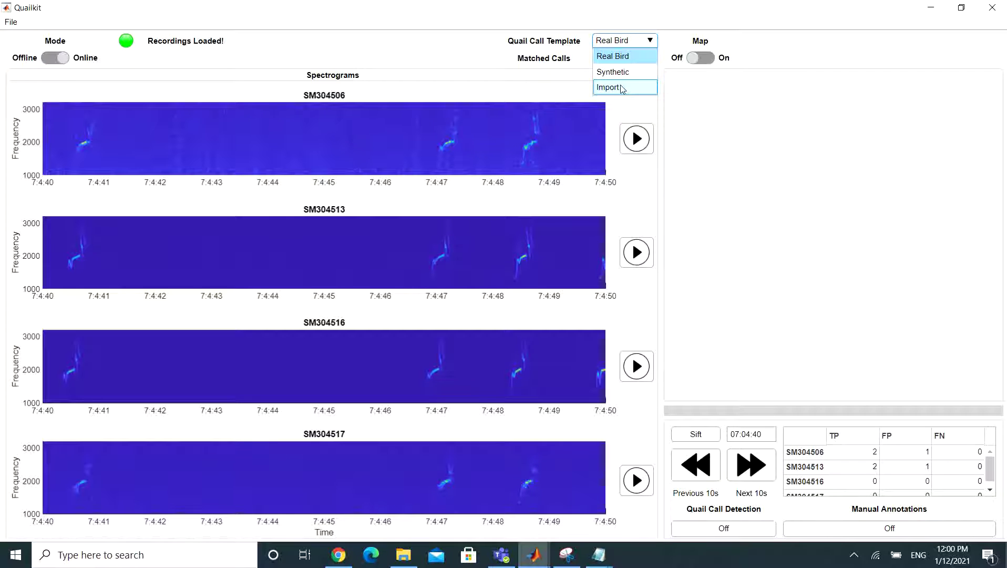
click(634, 41)
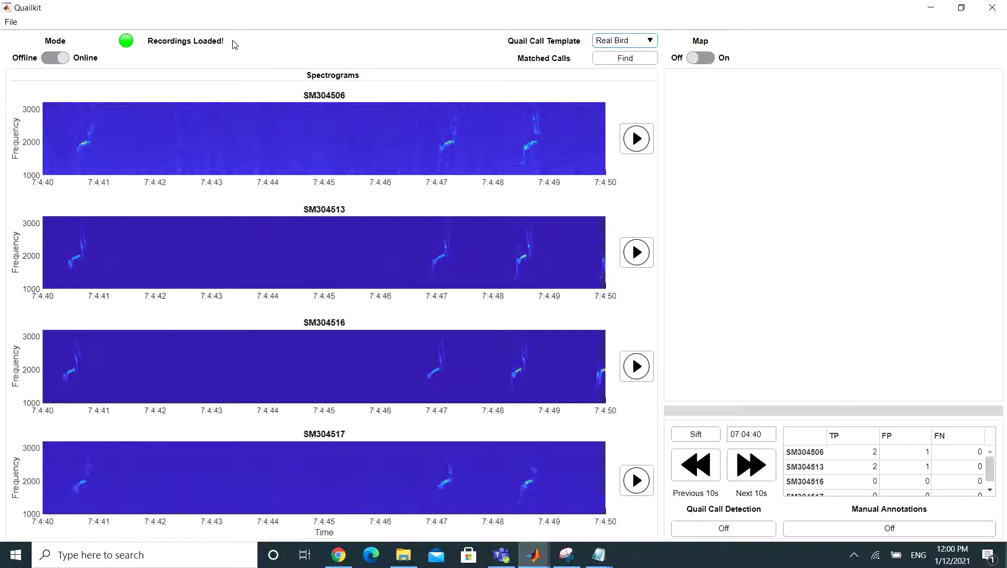
Switch the processing mode from Online to Offline to bring up the batch processing options
click(58, 61)
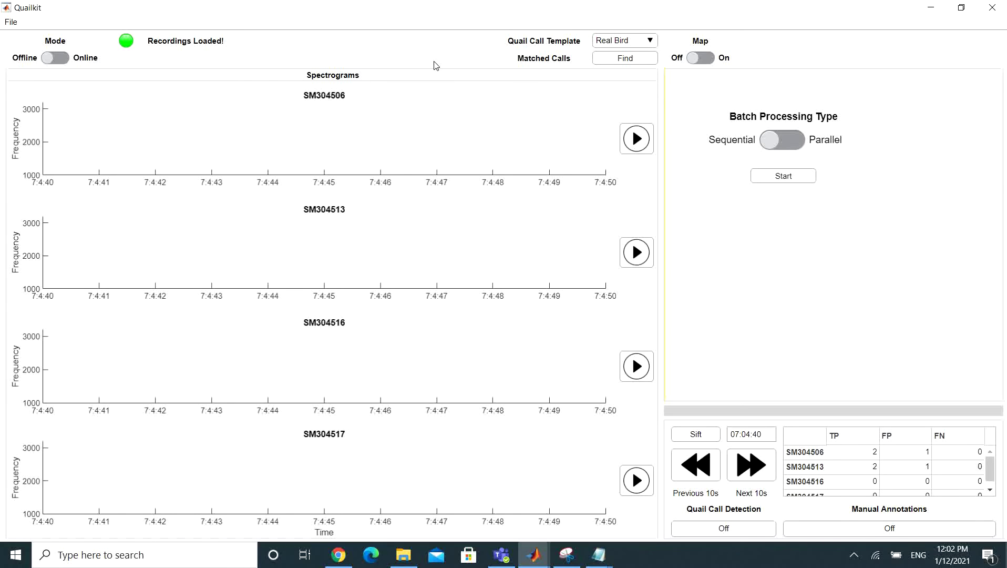
click(853, 555)
mouse_move(867, 535)
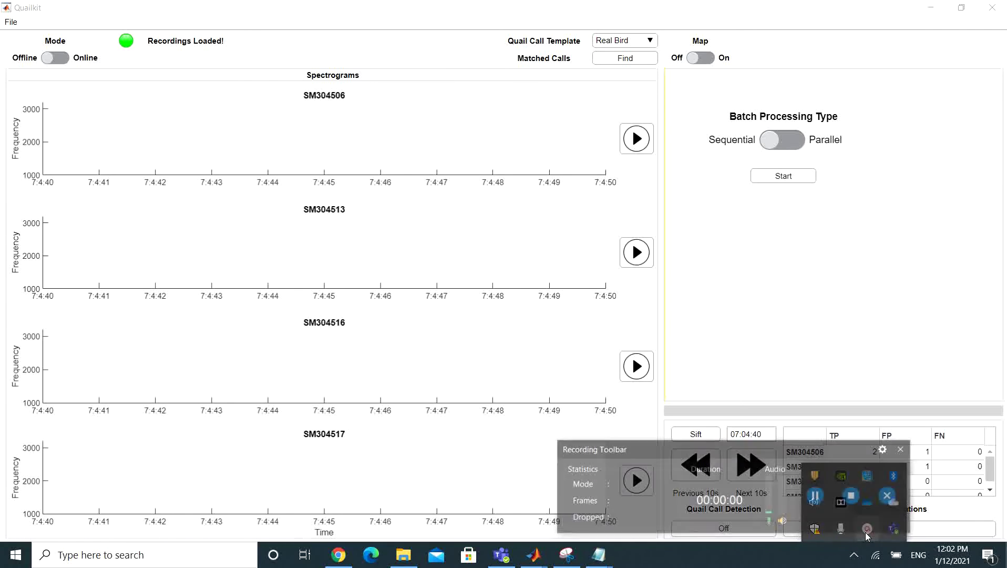